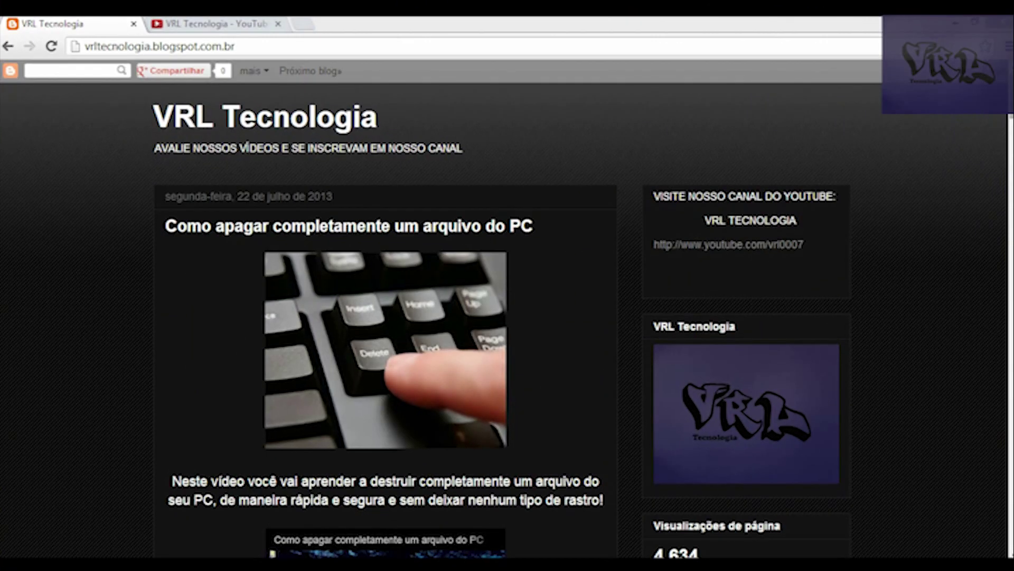
Scroll down through the YouTube page.
{"action": "scroll", "coordinate": [706, 137], "scroll_direction": "down", "scroll_amount": 2}
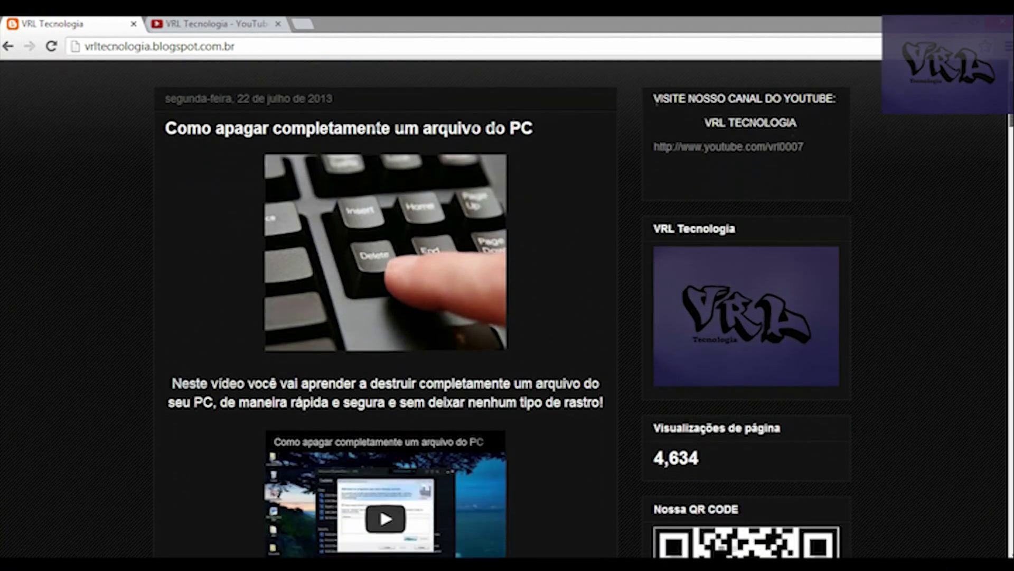
{"action": "scroll", "coordinate": [706, 137], "scroll_direction": "down", "scroll_amount": 1}
{"action": "scroll", "coordinate": [706, 137], "scroll_direction": "down", "scroll_amount": 2}
{"action": "scroll", "coordinate": [706, 136], "scroll_direction": "down", "scroll_amount": 3}
{"action": "scroll", "coordinate": [706, 137], "scroll_direction": "down", "scroll_amount": 2}
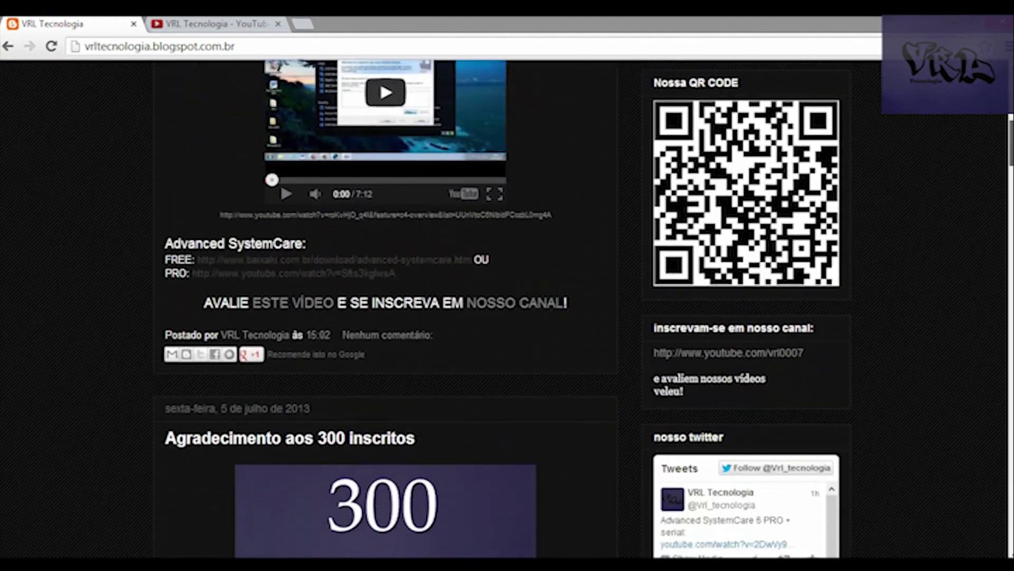
{"action": "scroll", "coordinate": [507, 309], "scroll_direction": "down", "scroll_amount": 2}
{"action": "scroll", "coordinate": [507, 309], "scroll_direction": "down", "scroll_amount": 2}
{"action": "scroll", "coordinate": [507, 309], "scroll_direction": "down", "scroll_amount": 1}
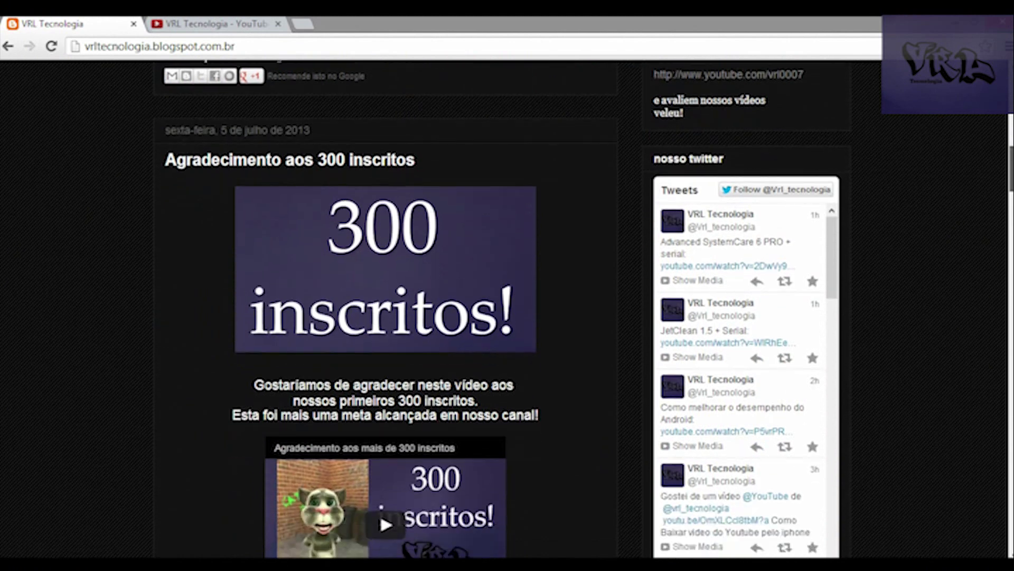
{"action": "scroll", "coordinate": [507, 309], "scroll_direction": "down", "scroll_amount": 1}
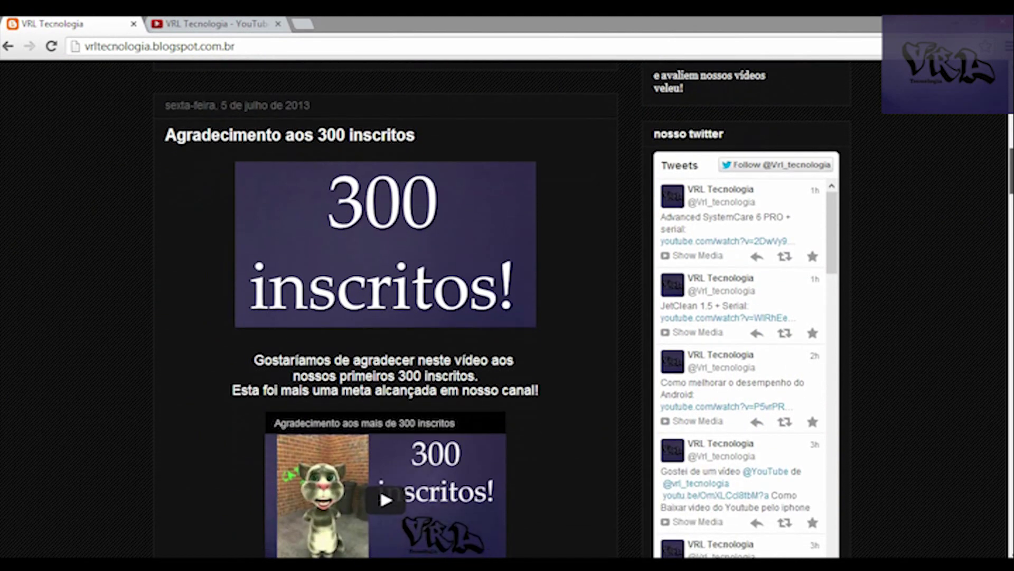
{"action": "scroll", "coordinate": [507, 309], "scroll_direction": "down", "scroll_amount": 3}
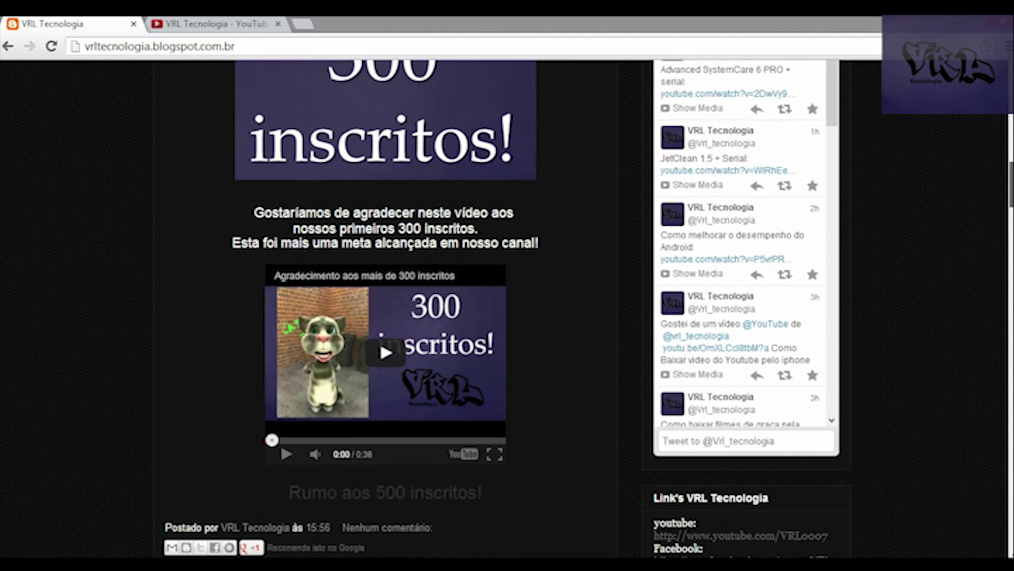
{"action": "scroll", "coordinate": [507, 309], "scroll_direction": "down", "scroll_amount": 4}
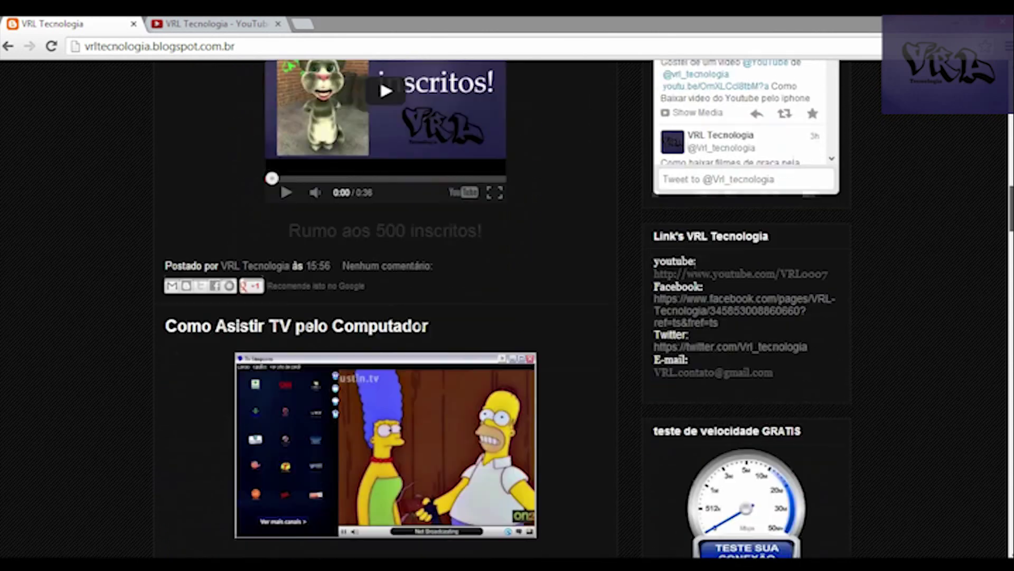
{"action": "scroll", "coordinate": [508, 309], "scroll_direction": "down", "scroll_amount": 3}
{"action": "scroll", "coordinate": [507, 309], "scroll_direction": "down", "scroll_amount": 3}
{"action": "scroll", "coordinate": [507, 309], "scroll_direction": "down", "scroll_amount": 5}
{"action": "scroll", "coordinate": [507, 309], "scroll_direction": "down", "scroll_amount": 2}
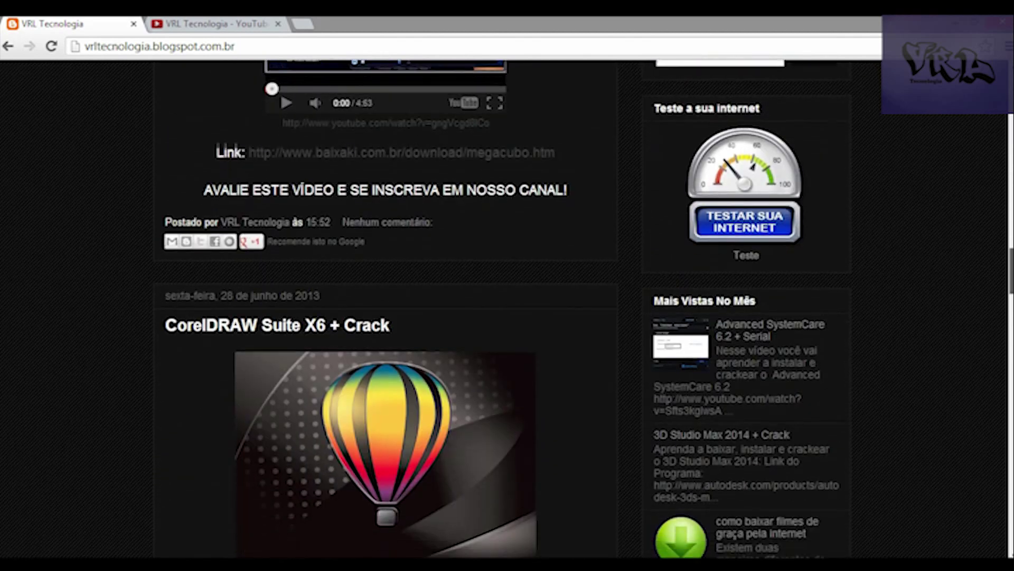
{"action": "scroll", "coordinate": [507, 309], "scroll_direction": "down", "scroll_amount": 3}
{"action": "scroll", "coordinate": [818, 404], "scroll_direction": "down", "scroll_amount": 3}
{"action": "scroll", "coordinate": [818, 404], "scroll_direction": "down", "scroll_amount": 7}
{"action": "scroll", "coordinate": [819, 404], "scroll_direction": "down", "scroll_amount": 7}
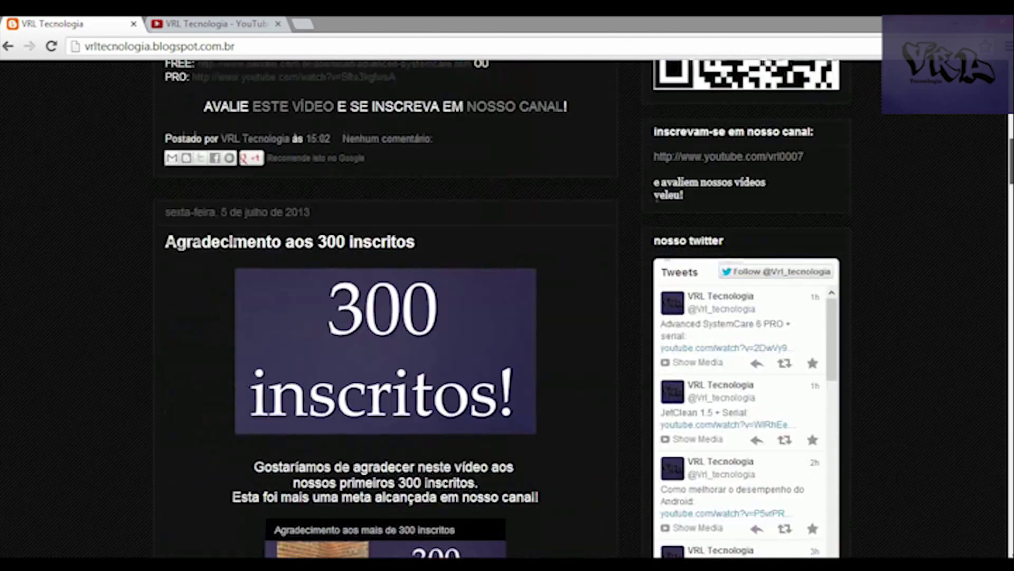
{"action": "scroll", "coordinate": [818, 404], "scroll_direction": "down", "scroll_amount": 8}
Browse the VRL Tecnologia channel uploads, then launch Adobe Premiere Pro from its desktop icon.
{"action": "left_click", "coordinate": [217, 24]}
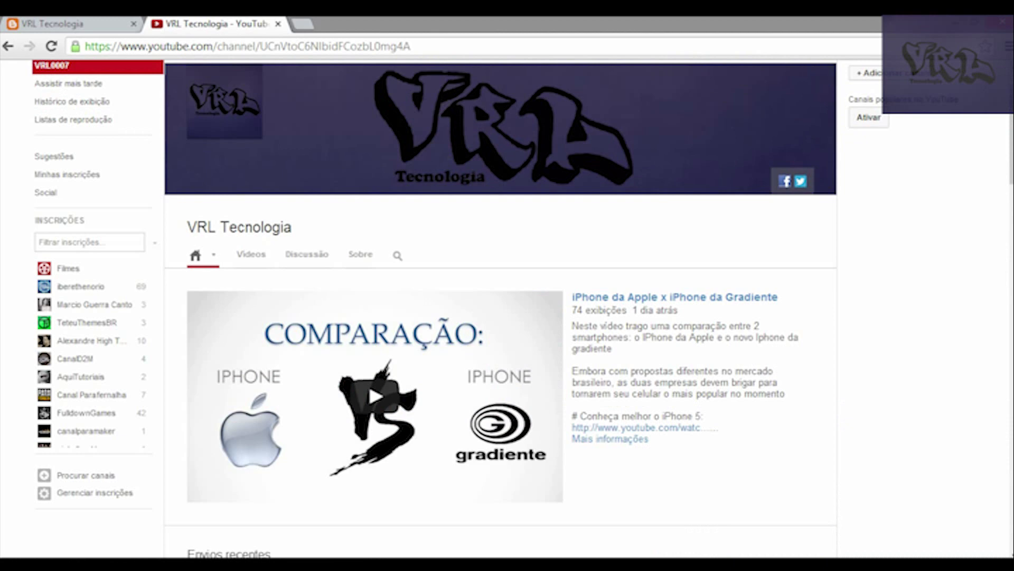
{"action": "scroll", "coordinate": [507, 309], "scroll_direction": "down", "scroll_amount": 4}
{"action": "scroll", "coordinate": [507, 309], "scroll_direction": "down", "scroll_amount": 3}
{"action": "scroll", "coordinate": [507, 309], "scroll_direction": "down", "scroll_amount": 1}
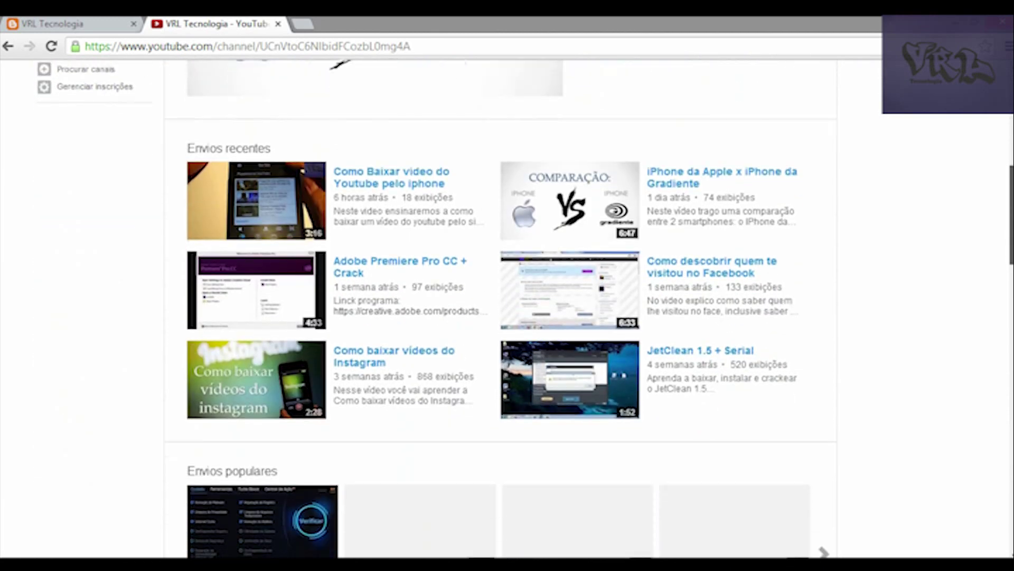
{"action": "scroll", "coordinate": [507, 309], "scroll_direction": "down", "scroll_amount": 2}
{"action": "scroll", "coordinate": [508, 309], "scroll_direction": "down", "scroll_amount": 1}
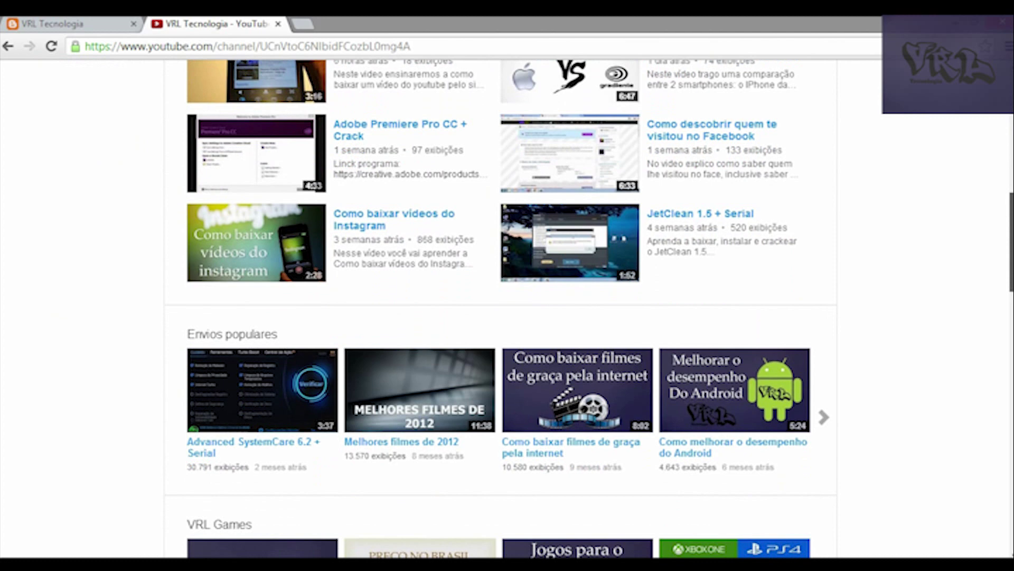
{"action": "scroll", "coordinate": [508, 309], "scroll_direction": "down", "scroll_amount": 1}
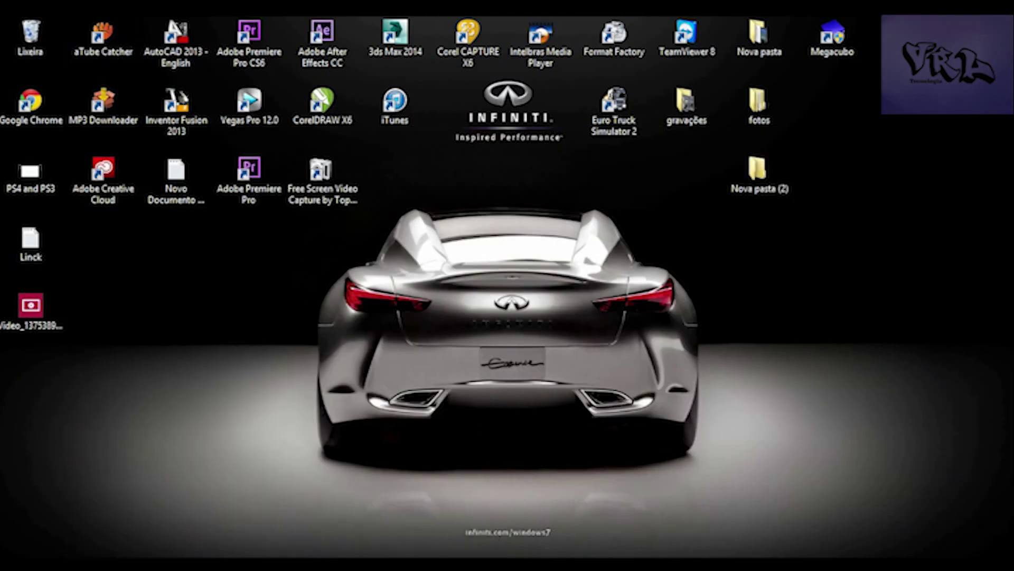
{"action": "left_click", "coordinate": [248, 177]}
{"action": "key", "text": "Return"}
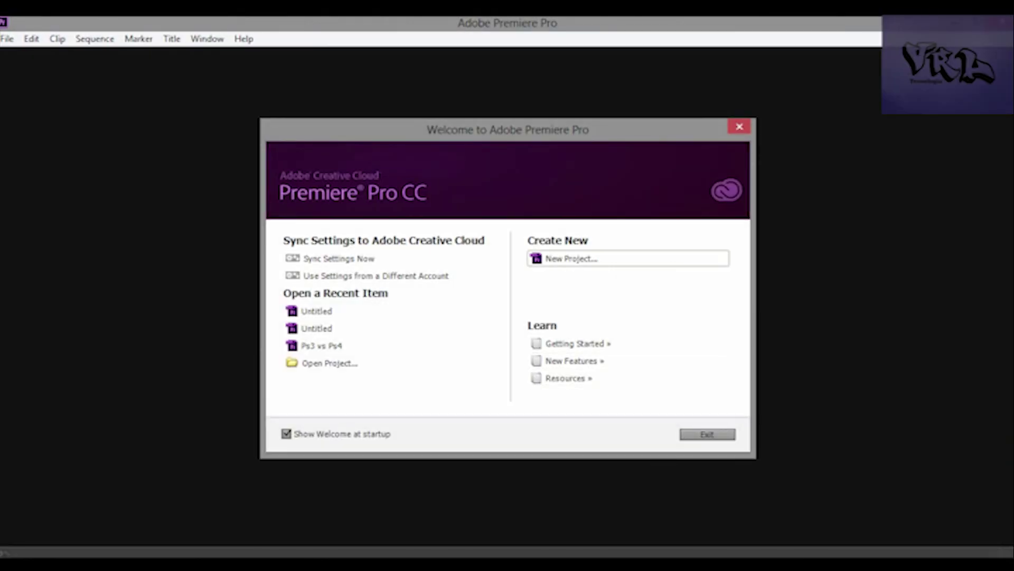
Start a new project and list the available renderer choices in the New Project dialog.
{"action": "left_click", "coordinate": [570, 258]}
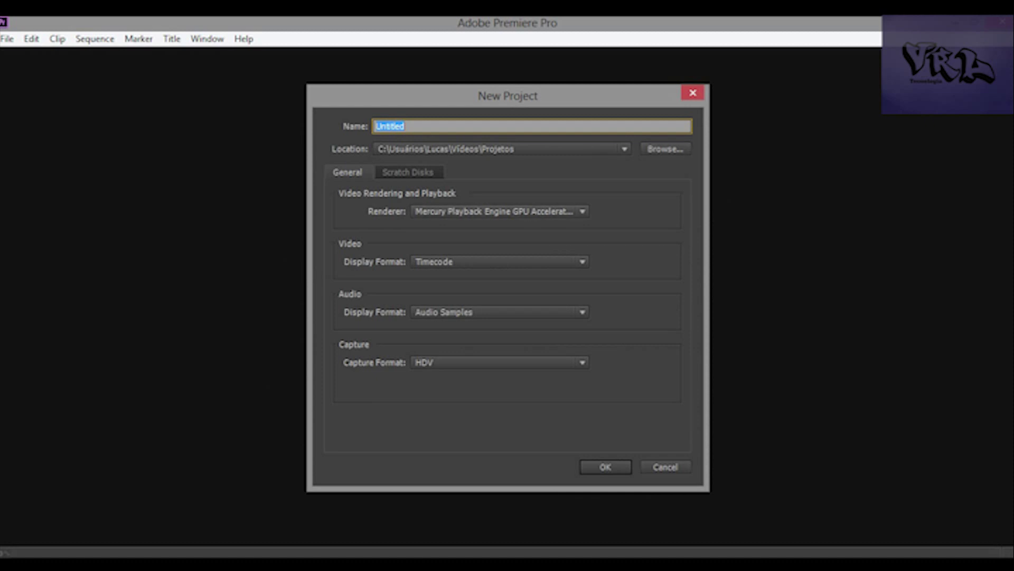
{"action": "left_click", "coordinate": [499, 211]}
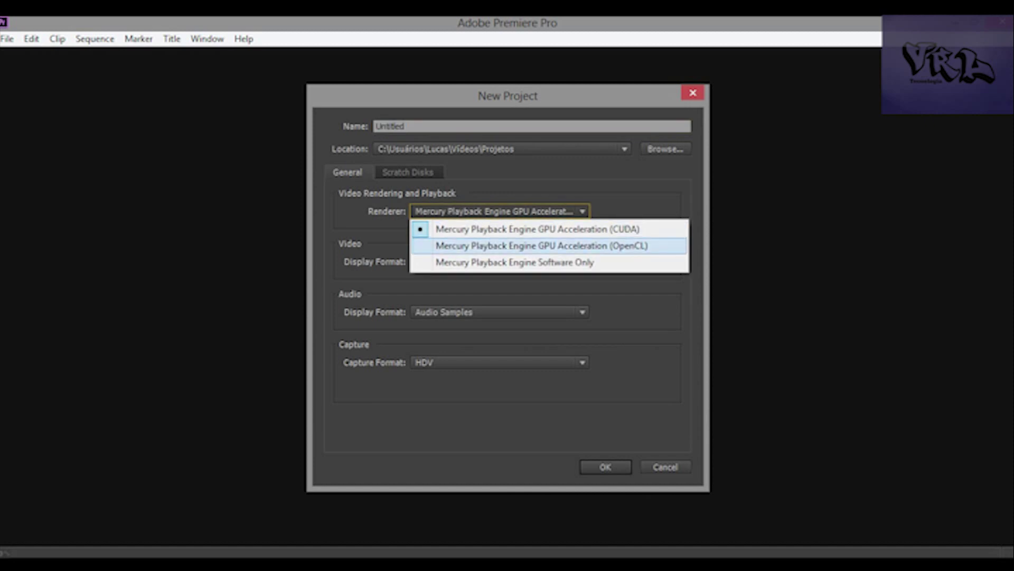
{"action": "key", "text": "Return"}
{"action": "key", "text": "alt+Down"}
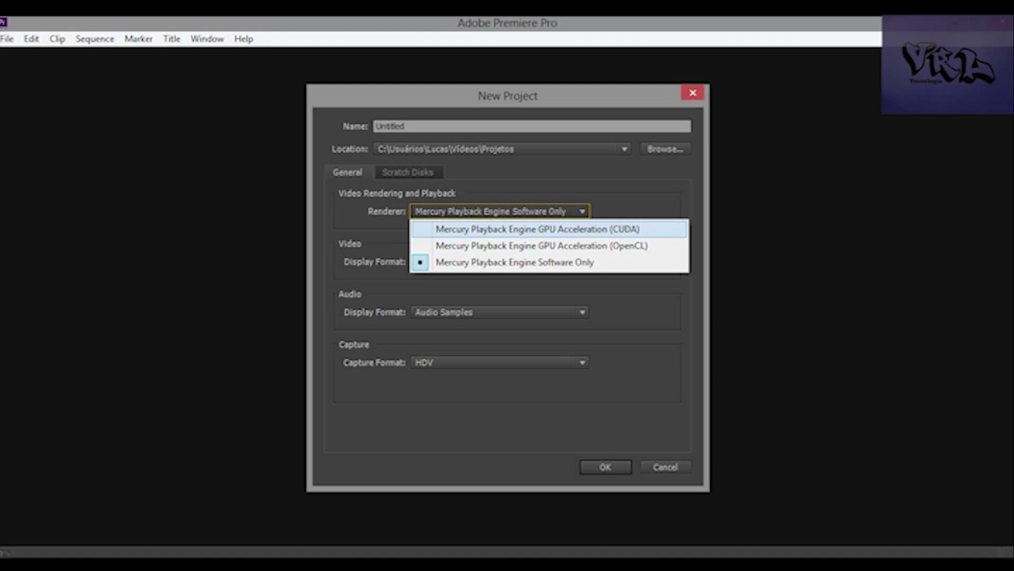
{"action": "key", "text": "Return"}
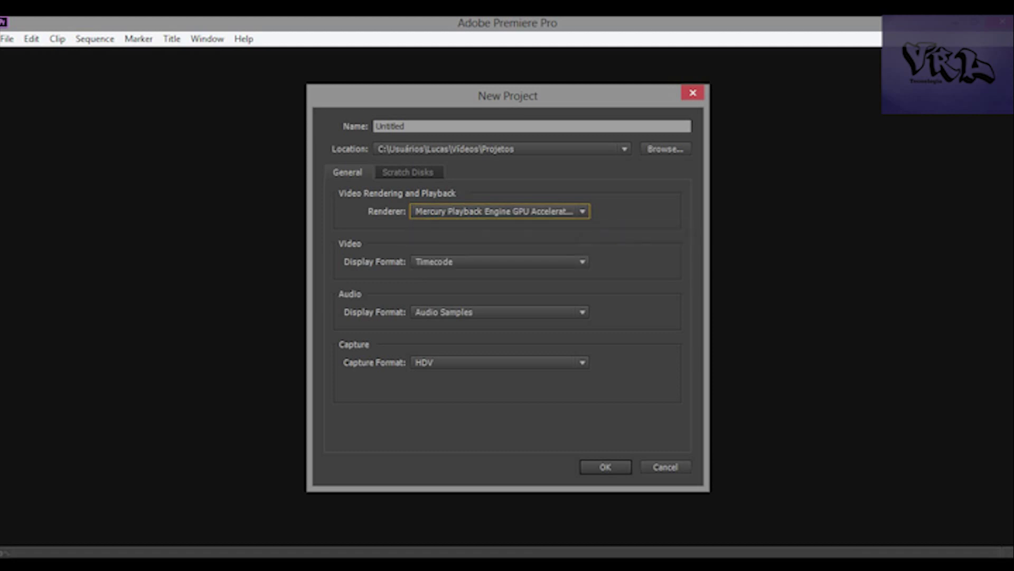
{"action": "key", "text": "alt+Down"}
{"action": "key", "text": "Return"}
Keep HDV capture format and CUDA renderer, then cancel the New Project dialog.
{"action": "left_click", "coordinate": [499, 361]}
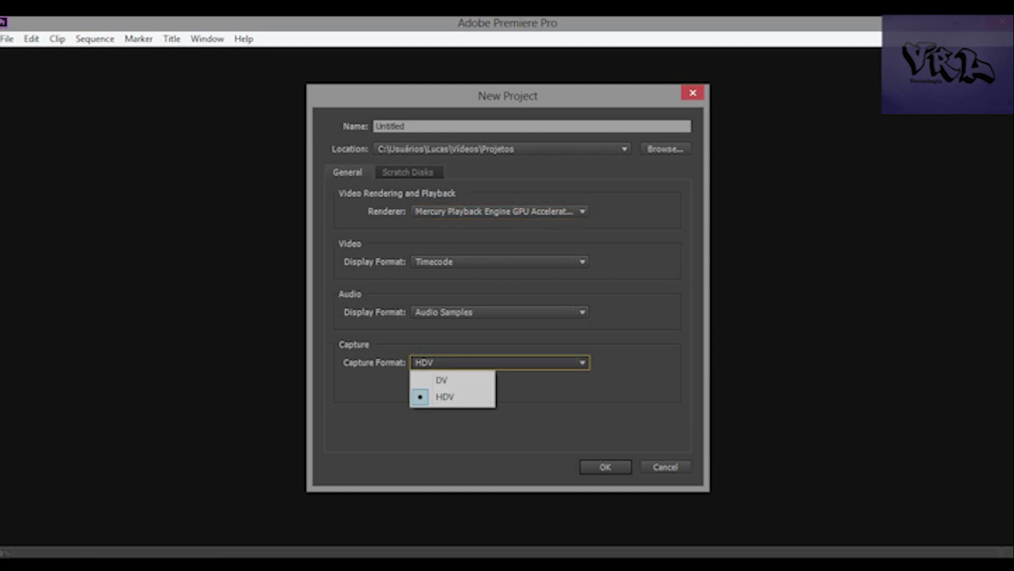
{"action": "left_click", "coordinate": [453, 397]}
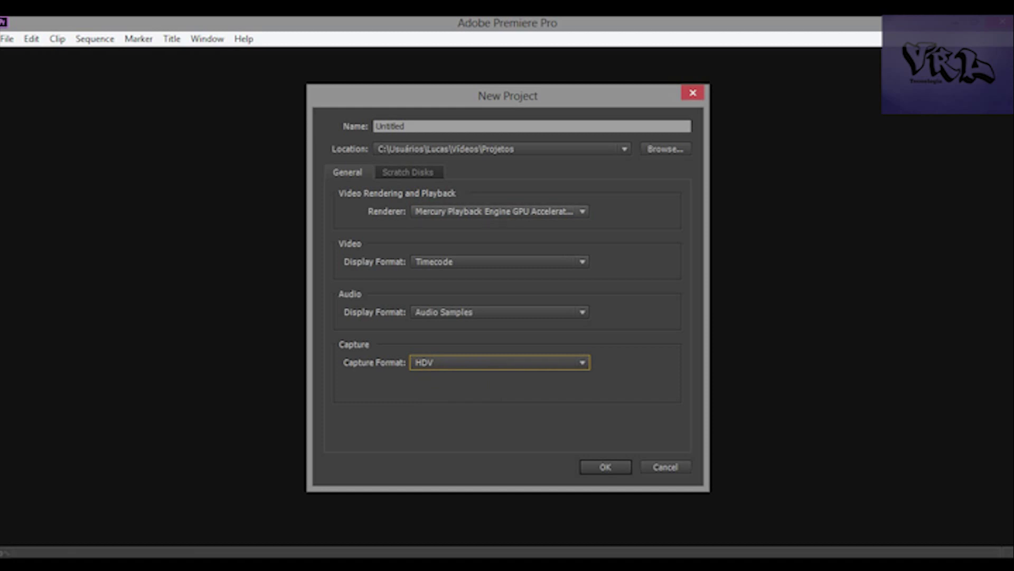
{"action": "left_click", "coordinate": [499, 211]}
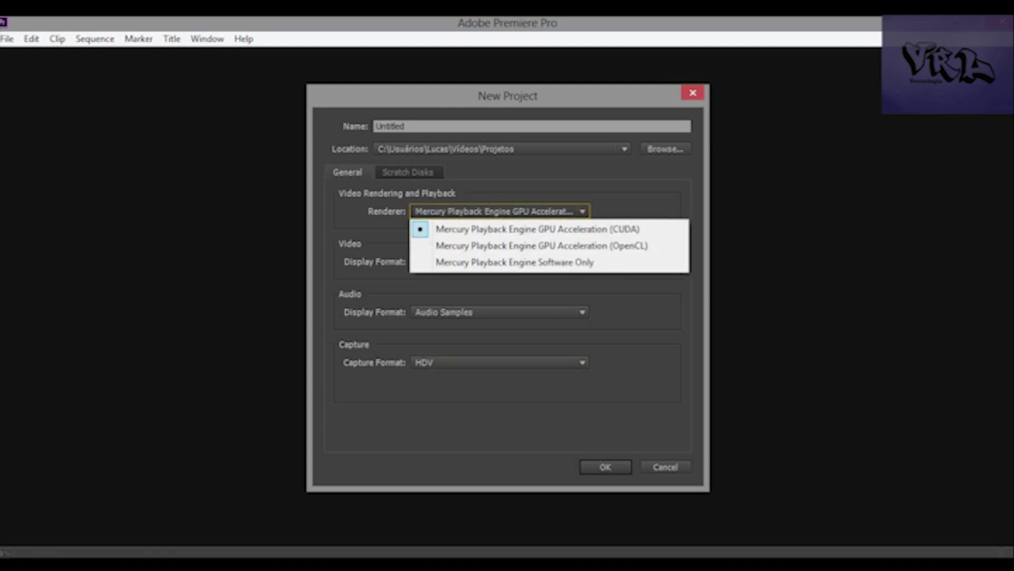
{"action": "key", "text": "Escape"}
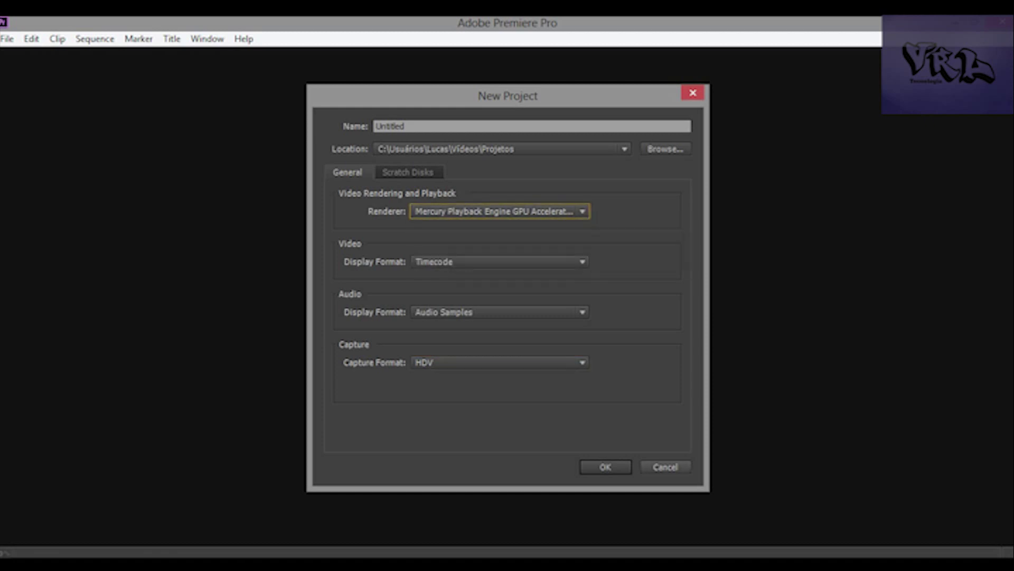
{"action": "key", "text": "Escape"}
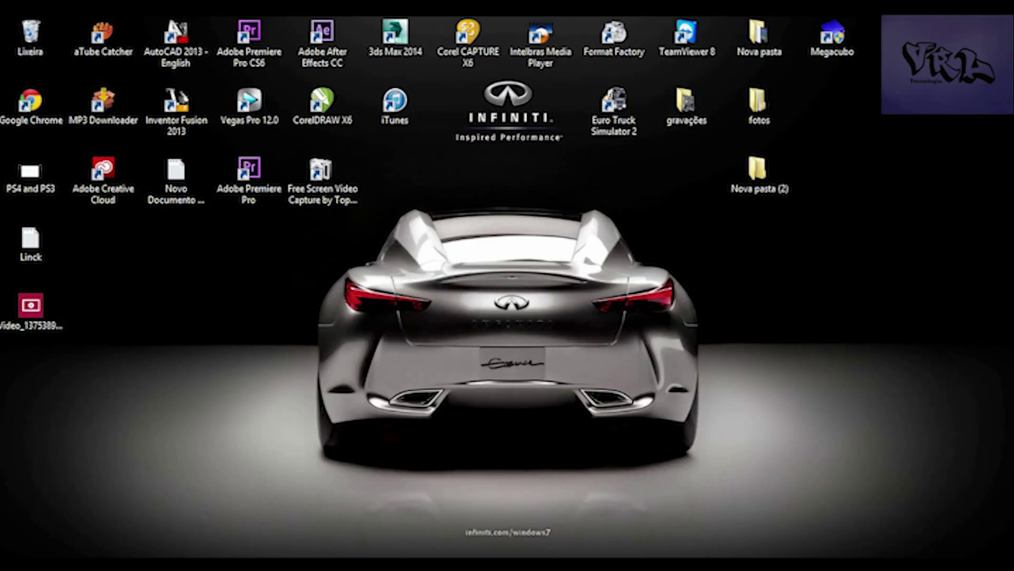
Create a new text document, Novo Documento de Texto (2), on the desktop.
{"action": "right_click", "coordinate": [1, 280]}
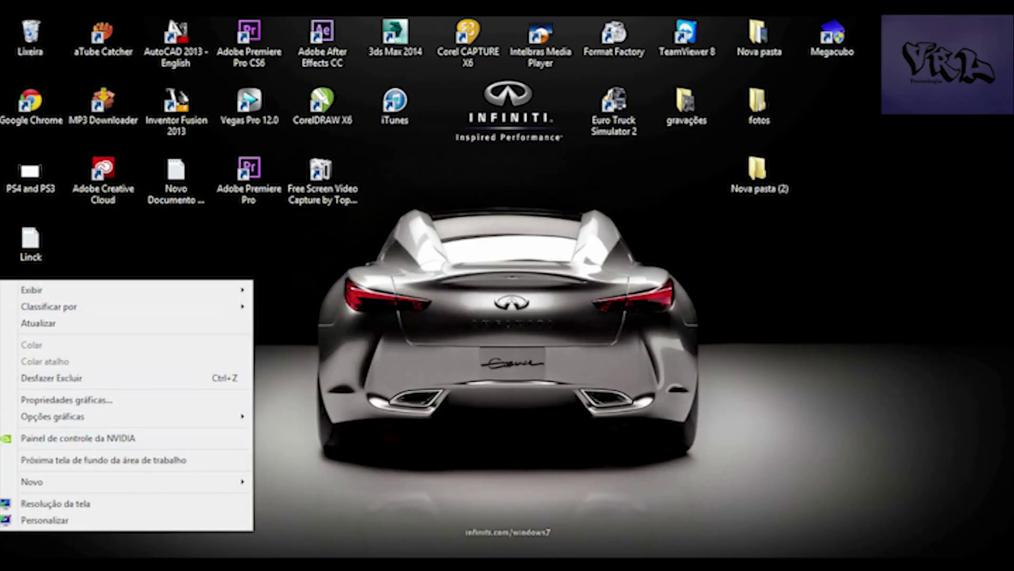
{"action": "mouse_move", "coordinate": [31, 481]}
{"action": "left_click", "coordinate": [317, 448]}
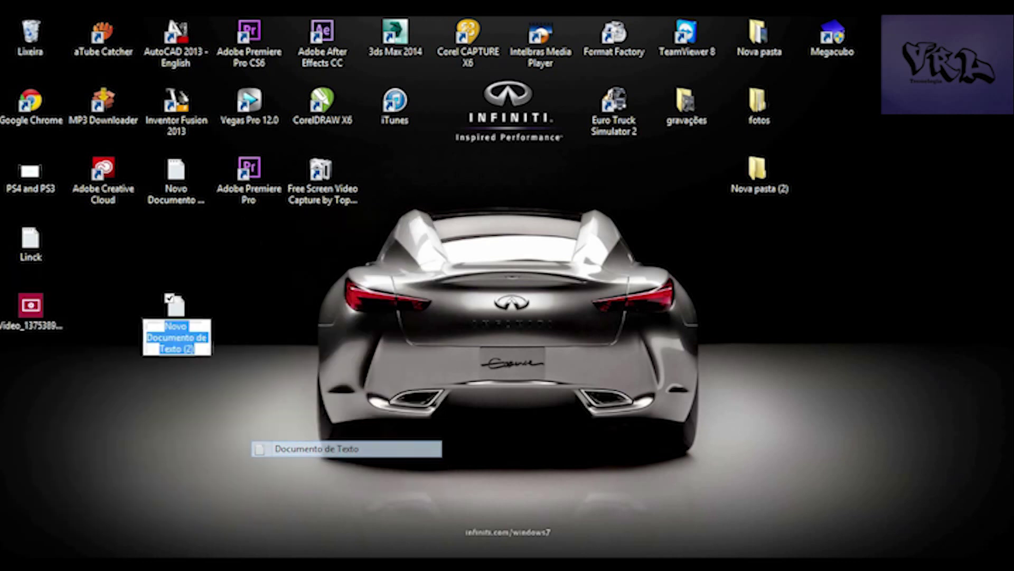
Open the new text file in Notepad (Bloco de notas).
{"action": "right_click", "coordinate": [177, 323]}
{"action": "mouse_move", "coordinate": [105, 301]}
{"action": "left_click", "coordinate": [391, 367]}
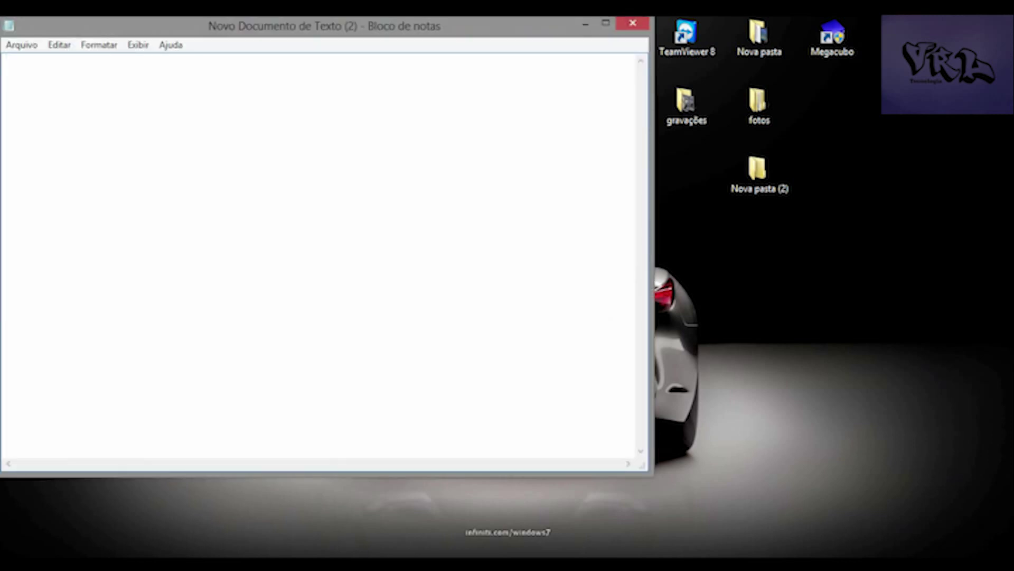
Bring up Notepad's Open dialog from the File menu.
{"action": "key", "text": "alt"}
{"action": "key", "text": "Down"}
{"action": "key", "text": "Down"}
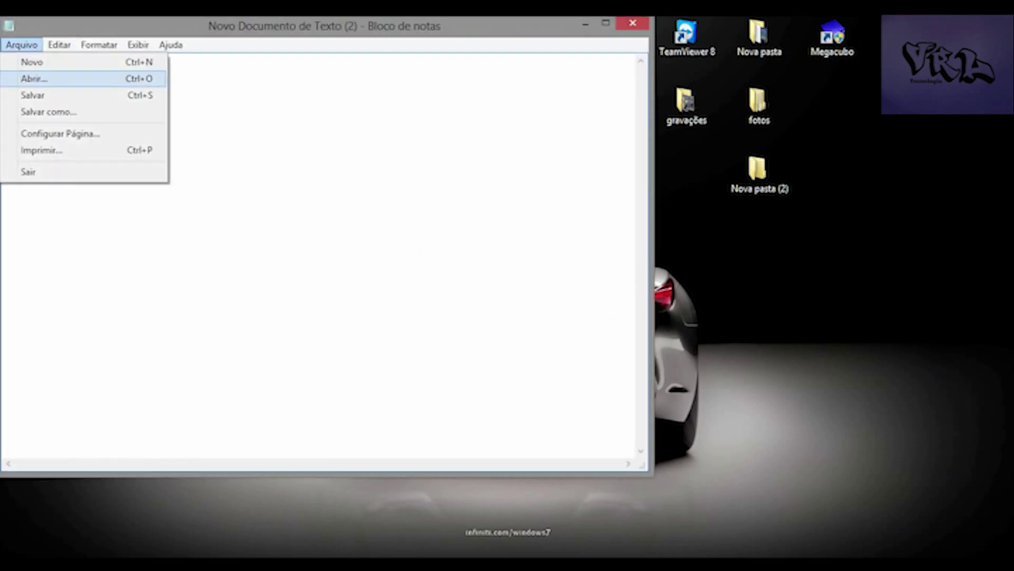
{"action": "key", "text": "Return"}
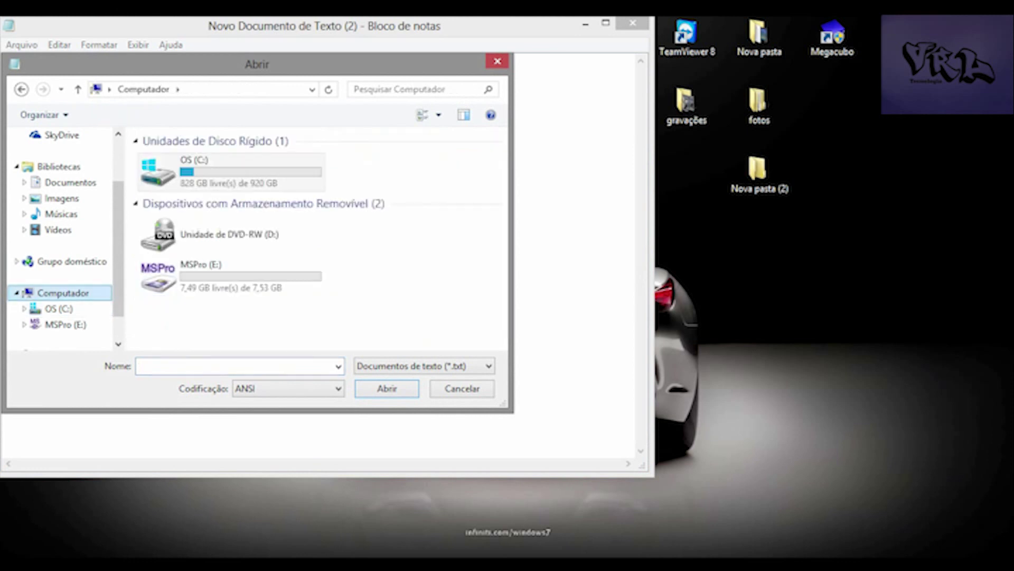
Open cuda_supported_cards from C:\Arquivos de Programas\Adobe\Adobe Premiere Pro CC.
{"action": "left_click", "coordinate": [231, 172]}
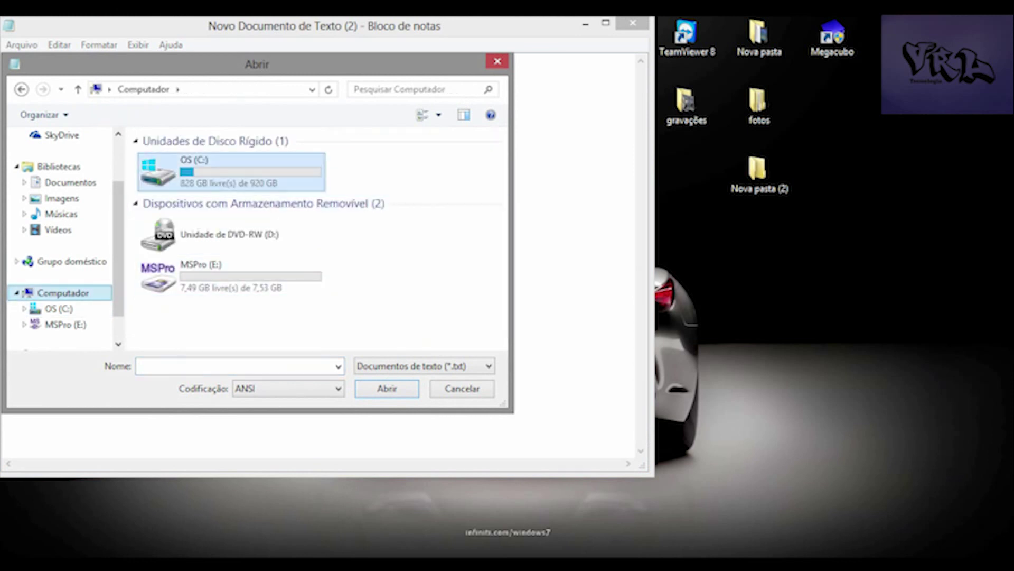
{"action": "double_click", "coordinate": [231, 172]}
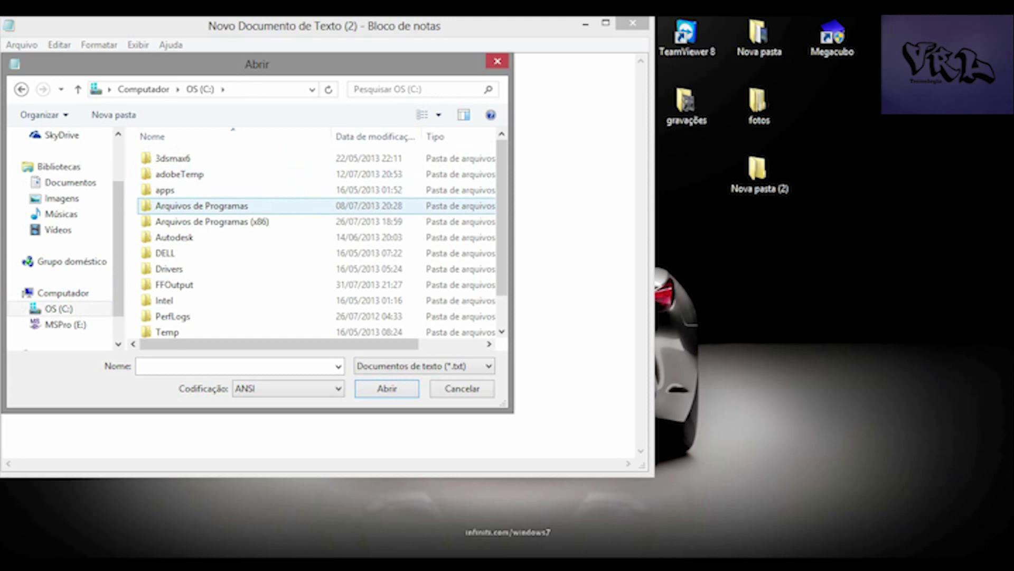
{"action": "double_click", "coordinate": [201, 206]}
{"action": "double_click", "coordinate": [169, 158]}
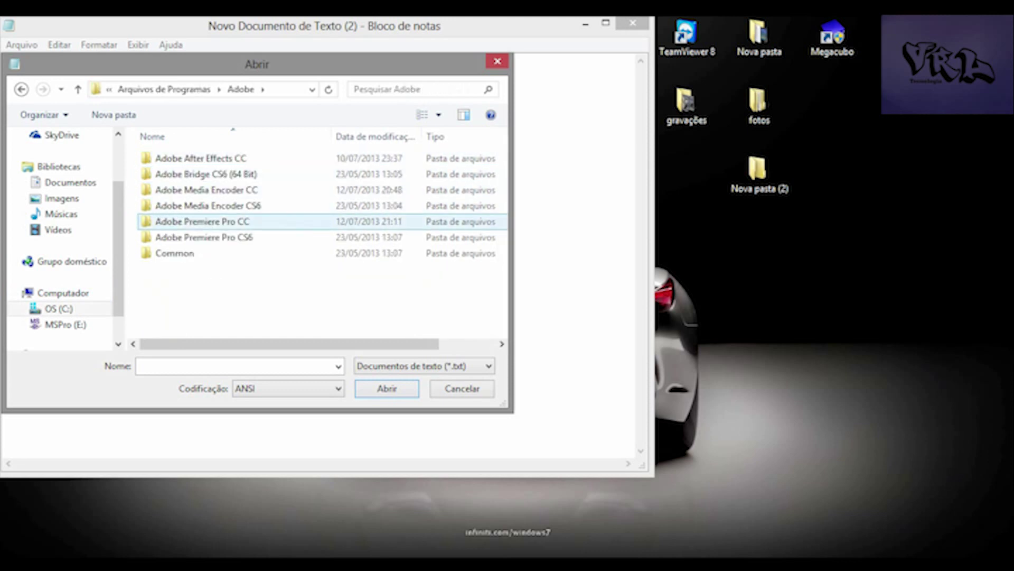
{"action": "left_click", "coordinate": [202, 222]}
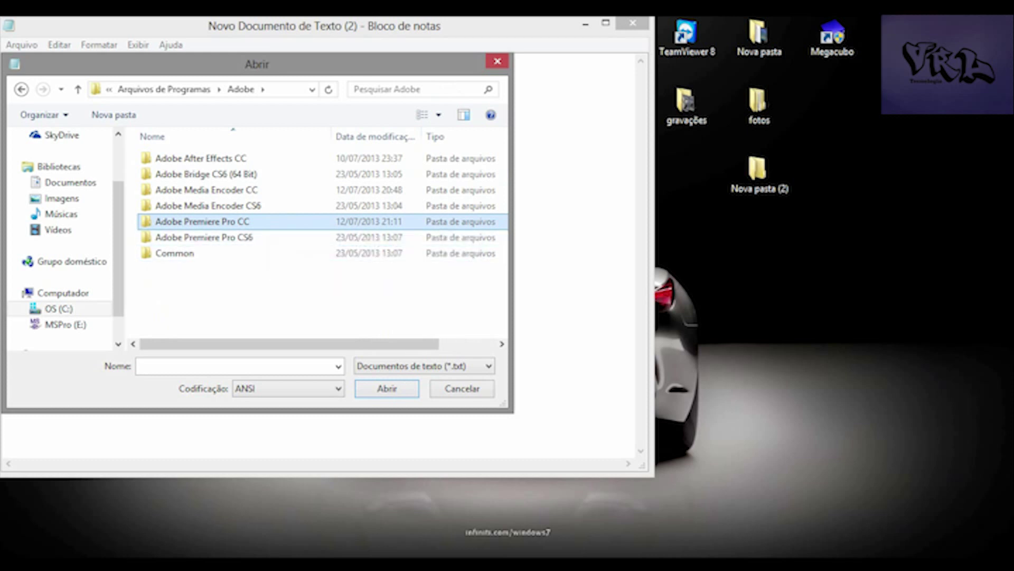
{"action": "left_click", "coordinate": [202, 222]}
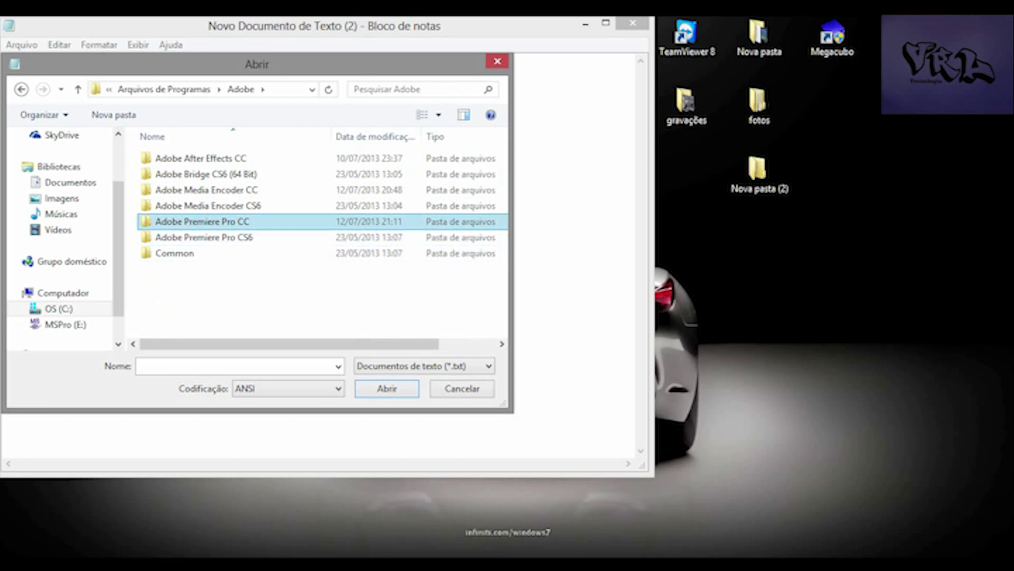
{"action": "double_click", "coordinate": [269, 222]}
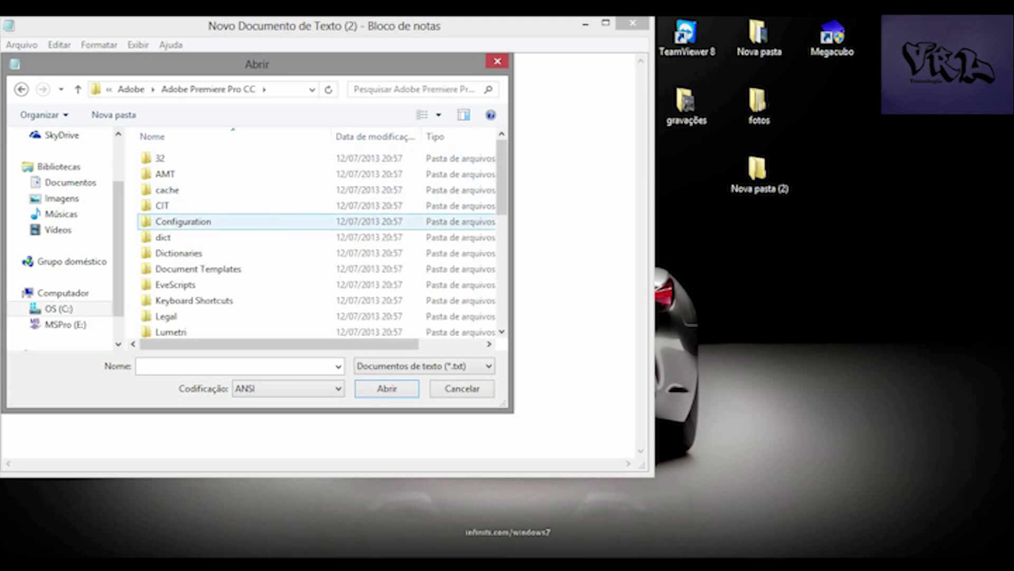
{"action": "scroll", "coordinate": [269, 221], "scroll_direction": "down", "scroll_amount": 4}
{"action": "scroll", "coordinate": [269, 221], "scroll_direction": "down", "scroll_amount": 2}
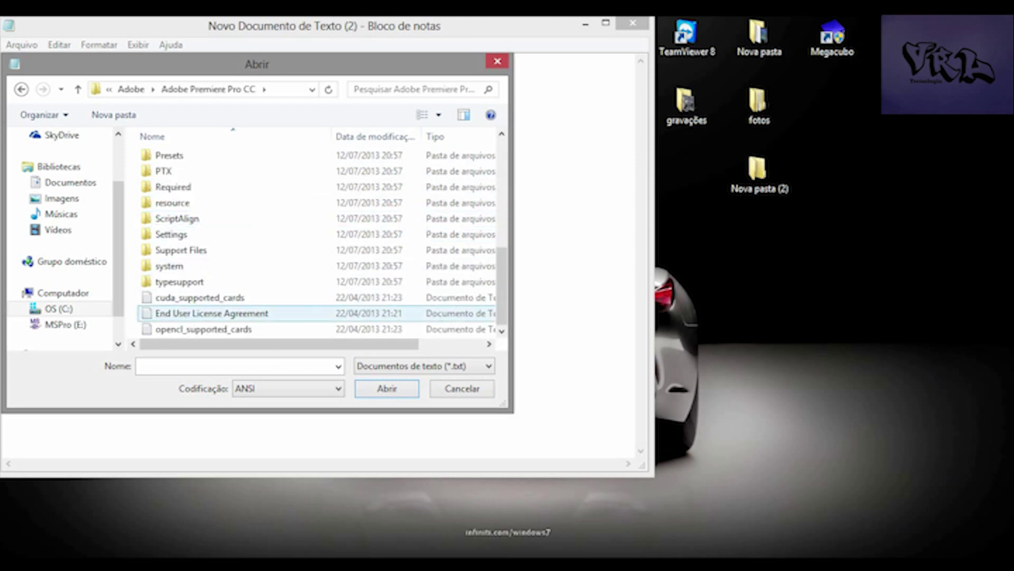
{"action": "left_click", "coordinate": [280, 298]}
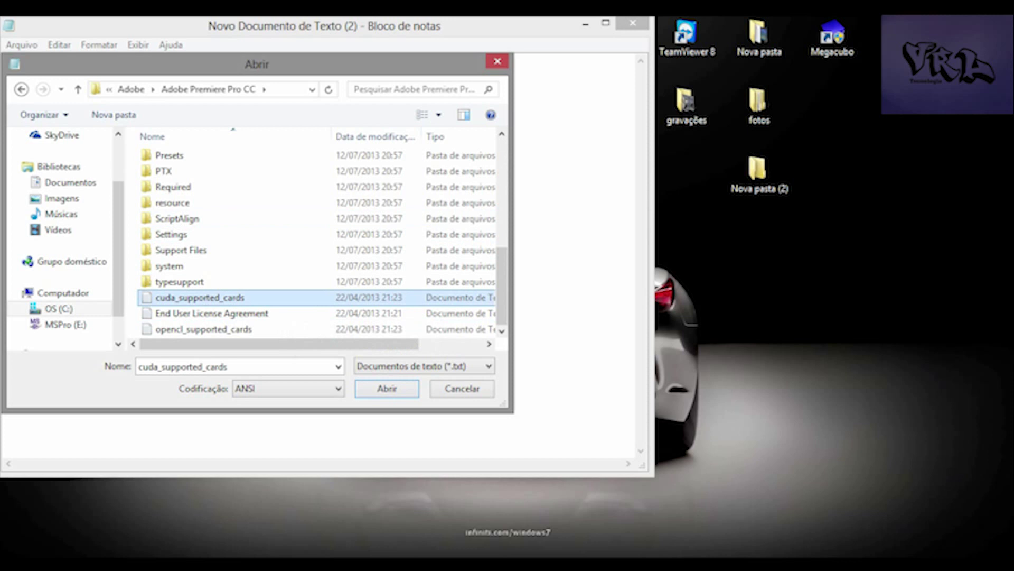
{"action": "key", "text": "Return"}
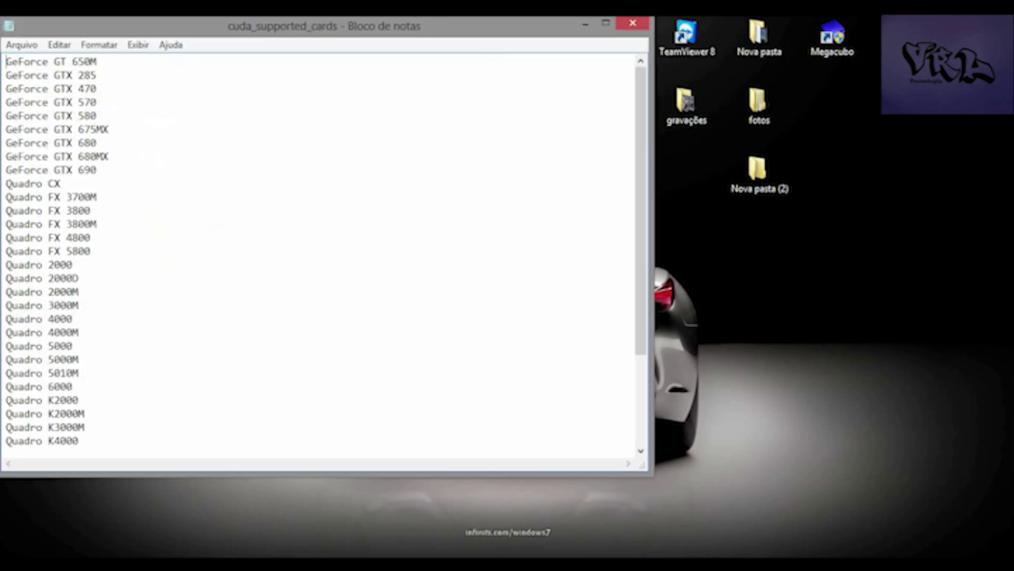
Review the GeForce and Quadro lines in cuda_supported_cards, then close Notepad.
{"action": "key", "text": "shift+Down"}
{"action": "key", "text": "shift+Down"}
{"action": "key", "text": "shift+Down"}
{"action": "key", "text": "shift+Down"}
{"action": "key", "text": "shift+Down"}
{"action": "key", "text": "shift+Down"}
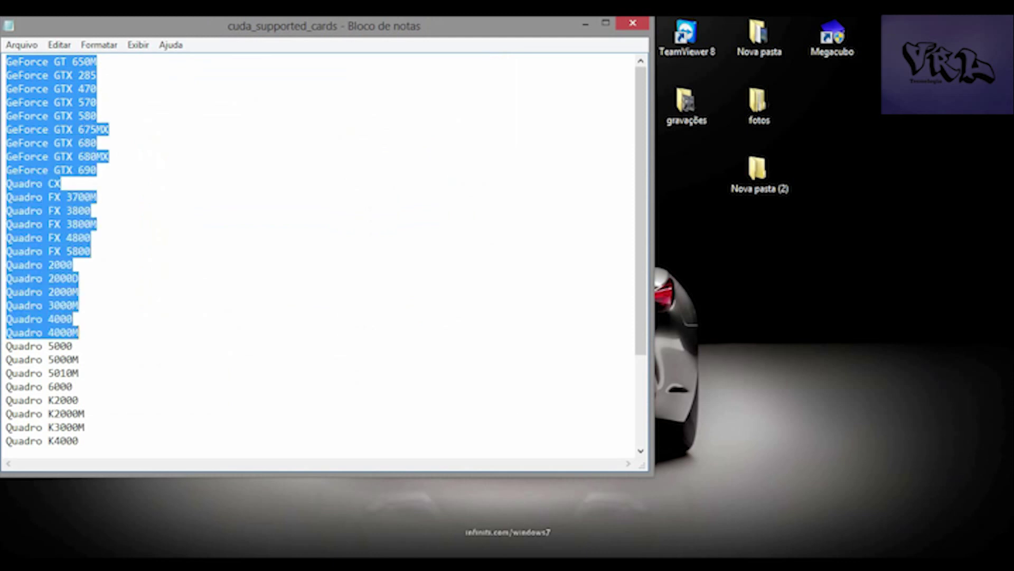
{"action": "key", "text": "shift+Down"}
{"action": "key", "text": "shift+Down"}
{"action": "key", "text": "shift+Down"}
{"action": "key", "text": "shift+Up"}
{"action": "key", "text": "shift+Up"}
{"action": "key", "text": "shift+Up"}
{"action": "key", "text": "shift+Up"}
{"action": "key", "text": "shift+Up"}
{"action": "key", "text": "shift+Up"}
{"action": "key", "text": "Up"}
{"action": "key", "text": "Up"}
{"action": "key", "text": "Up"}
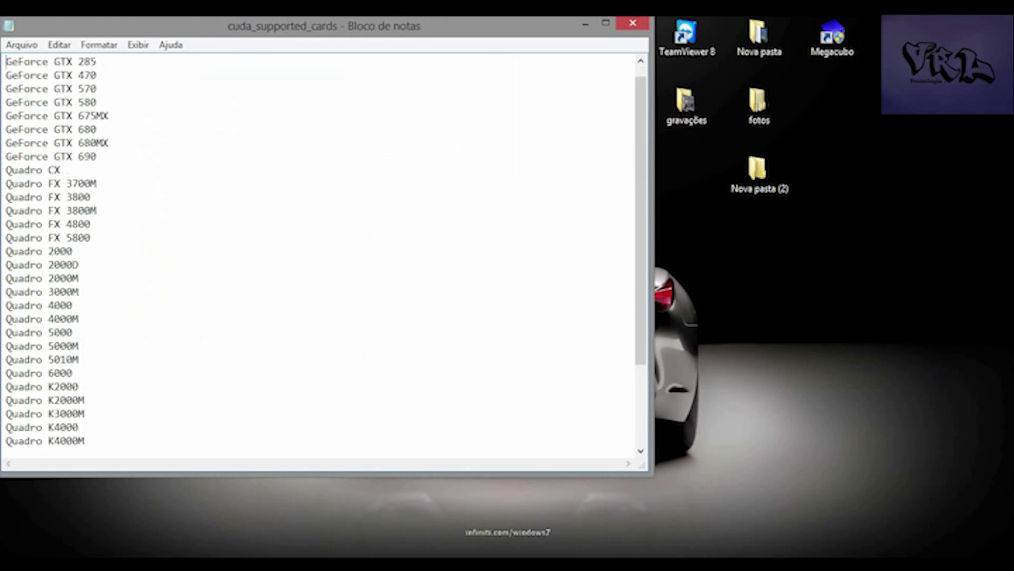
{"action": "scroll", "coordinate": [317, 254], "scroll_direction": "up", "scroll_amount": 1}
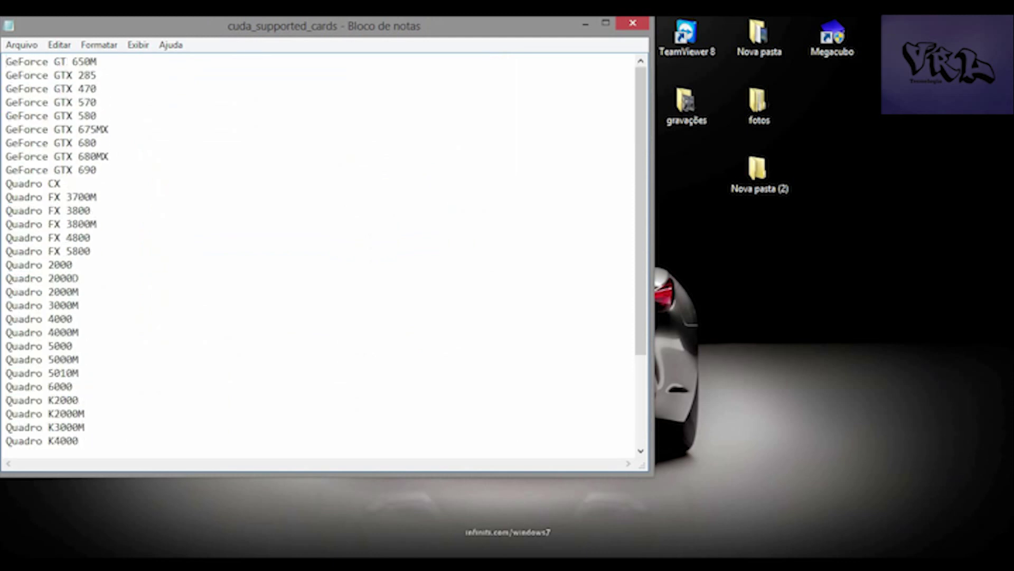
{"action": "left_click", "coordinate": [97, 75]}
{"action": "mouse_move", "coordinate": [7, 75]}
{"action": "left_mouse_down"}
{"action": "mouse_move", "coordinate": [72, 75]}
{"action": "mouse_move", "coordinate": [31, 75]}
{"action": "mouse_move", "coordinate": [97, 61]}
{"action": "left_mouse_up"}
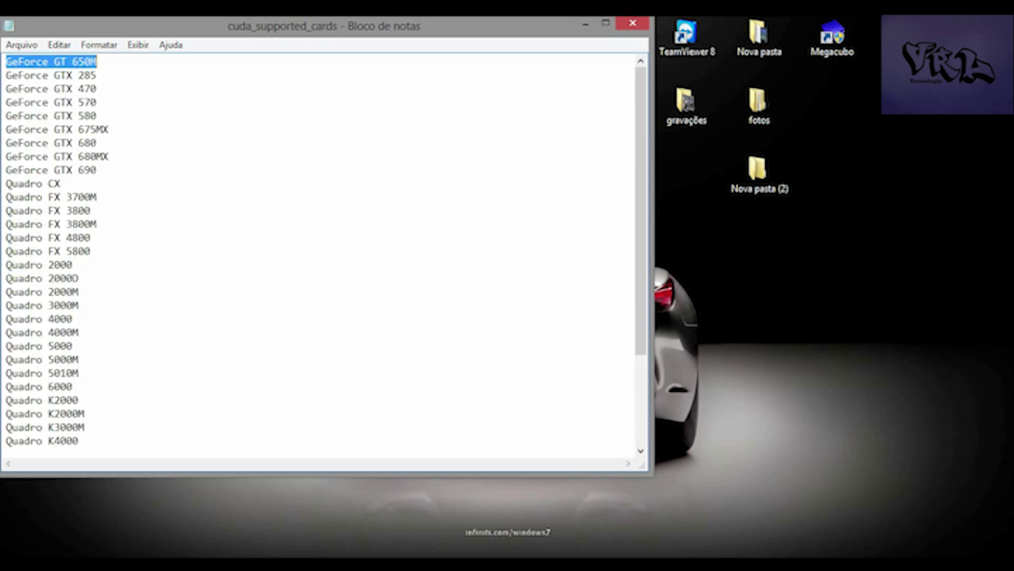
{"action": "left_click", "coordinate": [137, 61]}
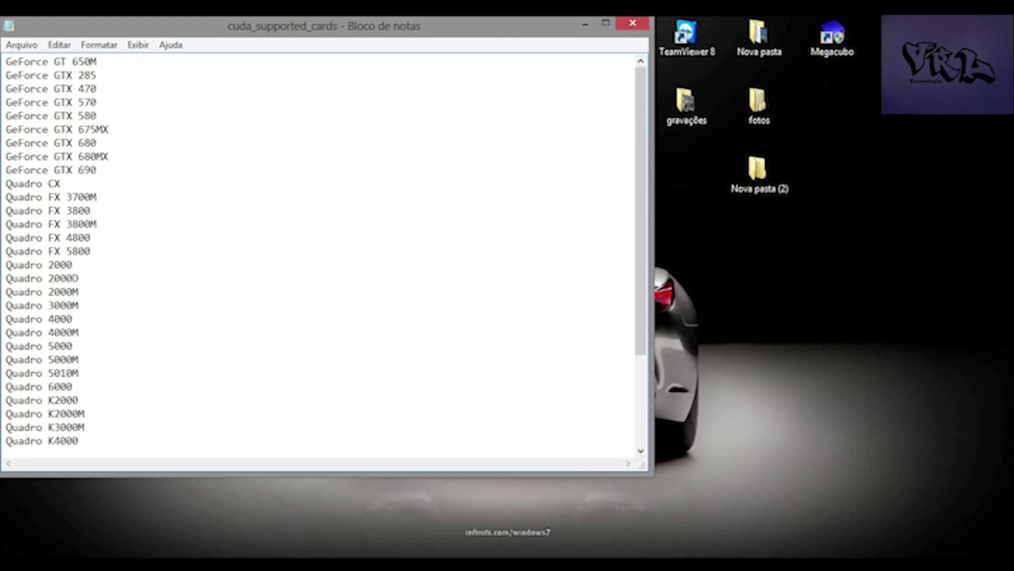
{"action": "left_click", "coordinate": [632, 22]}
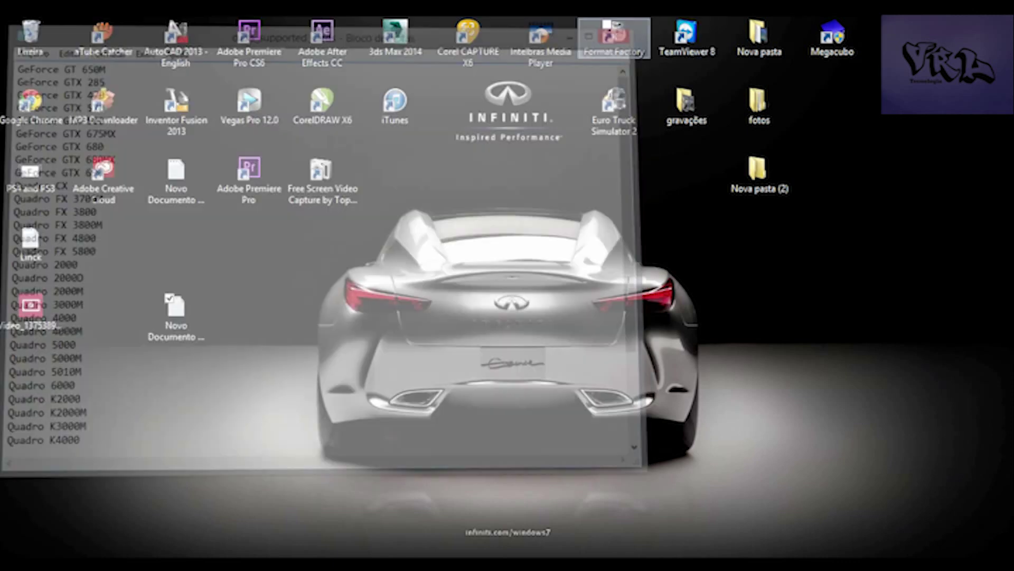
{"action": "left_click", "coordinate": [176, 307]}
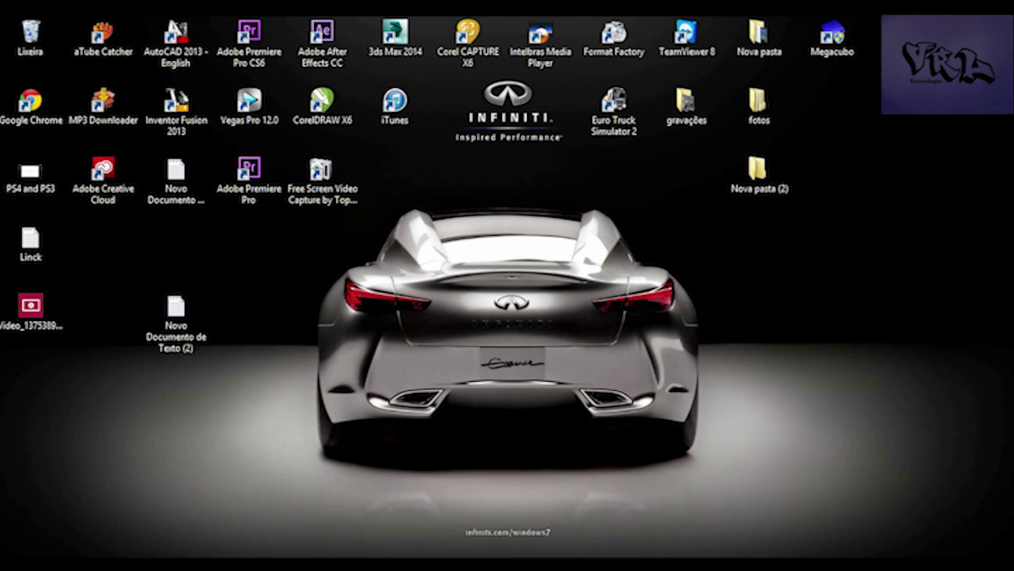
{"action": "right_click", "coordinate": [148, 270]}
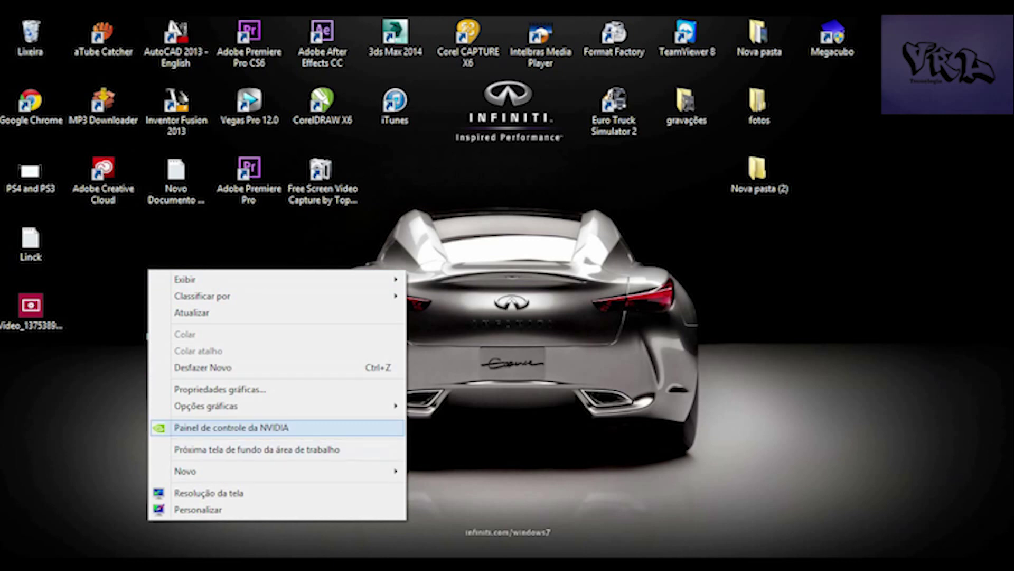
{"action": "left_click", "coordinate": [290, 427]}
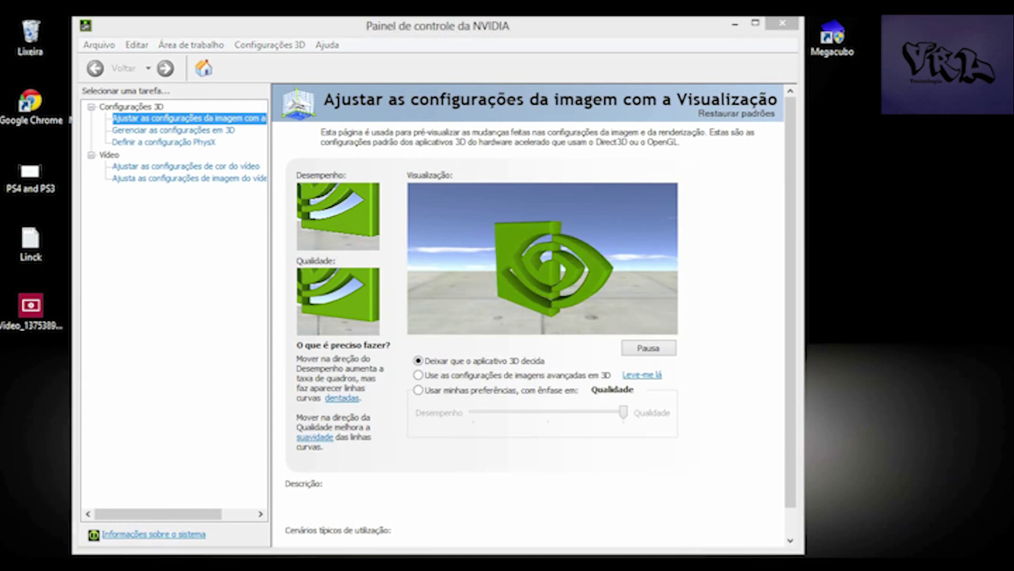
{"action": "left_click", "coordinate": [153, 534]}
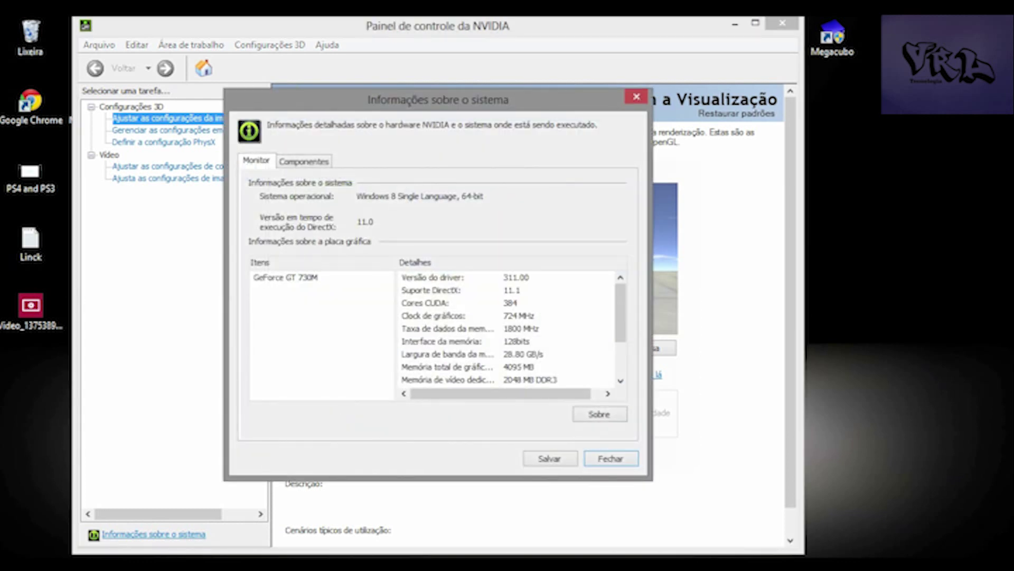
{"action": "key", "text": "Return"}
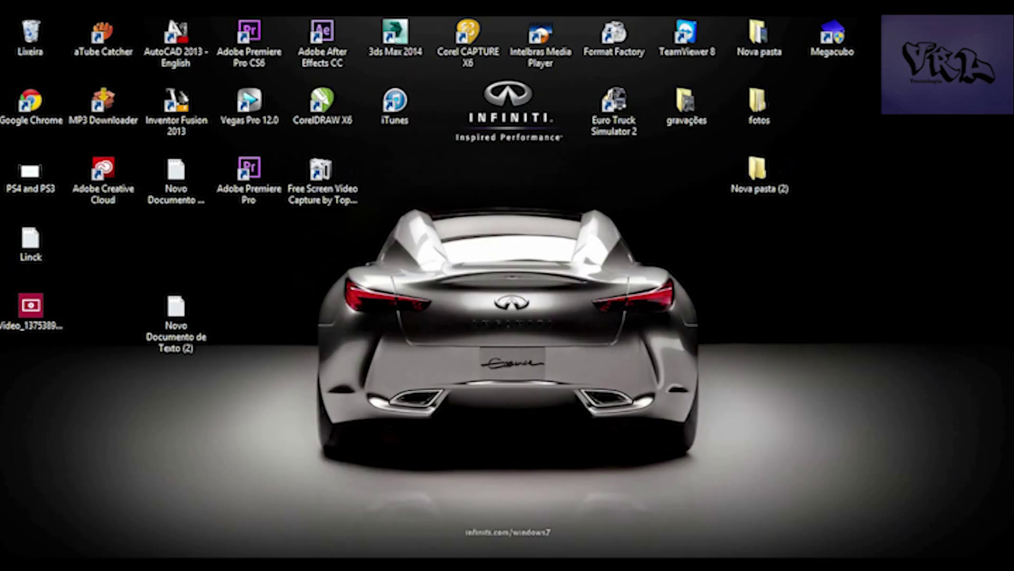
Relaunch Adobe Premiere Pro from the desktop icon and start a new project.
{"action": "double_click", "coordinate": [249, 171]}
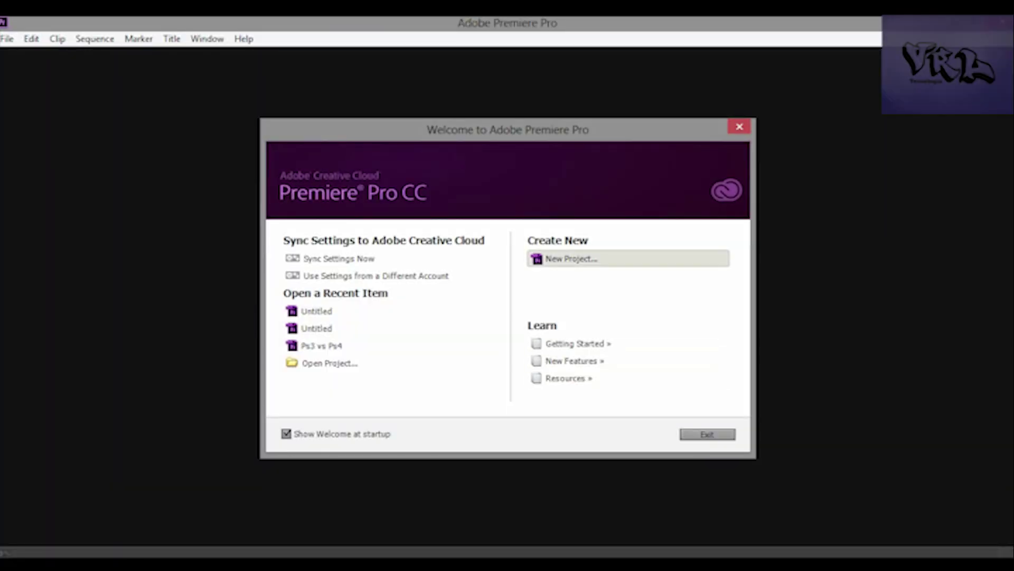
{"action": "left_click", "coordinate": [571, 259]}
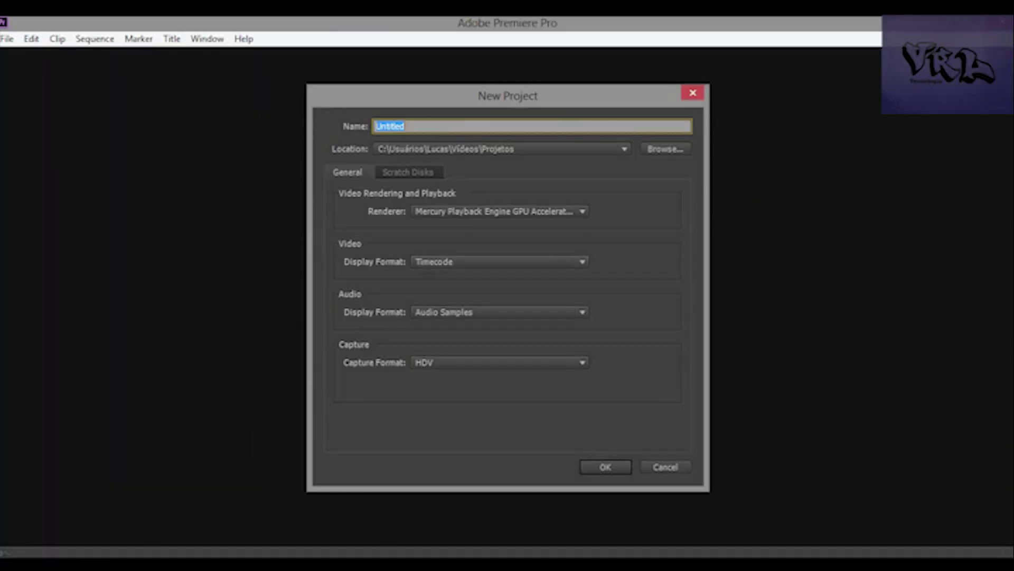
Switch the renderer to Software Only, then back to Mercury Playback Engine GPU Acceleration (CUDA).
{"action": "left_click", "coordinate": [500, 211]}
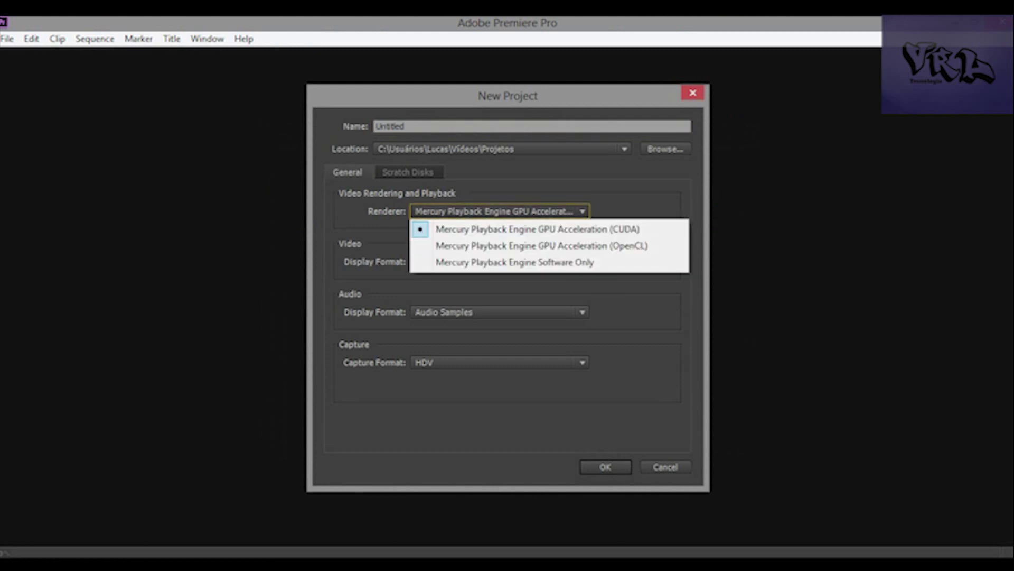
{"action": "left_click", "coordinate": [516, 260]}
{"action": "left_click", "coordinate": [500, 211]}
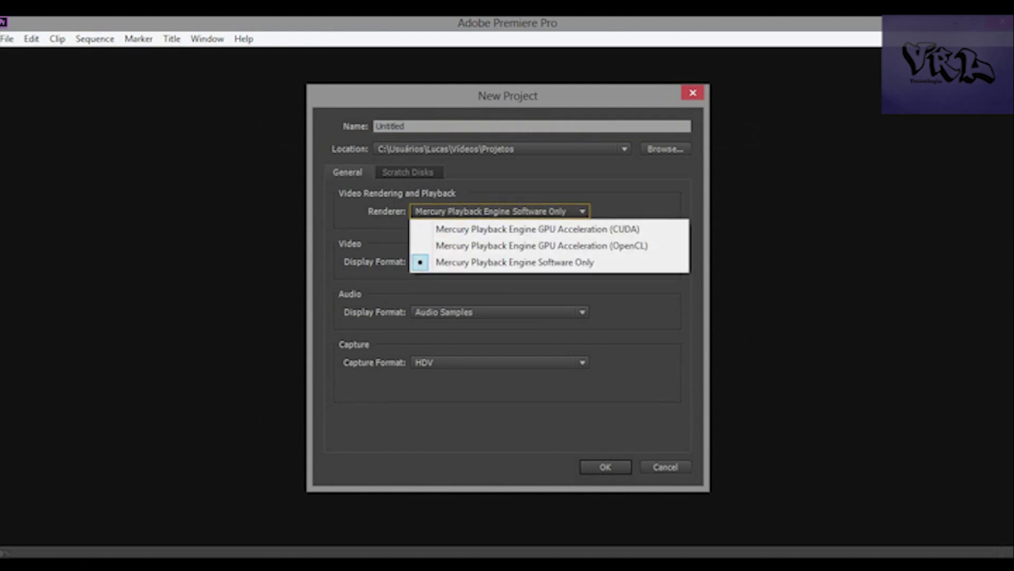
{"action": "left_click", "coordinate": [537, 229]}
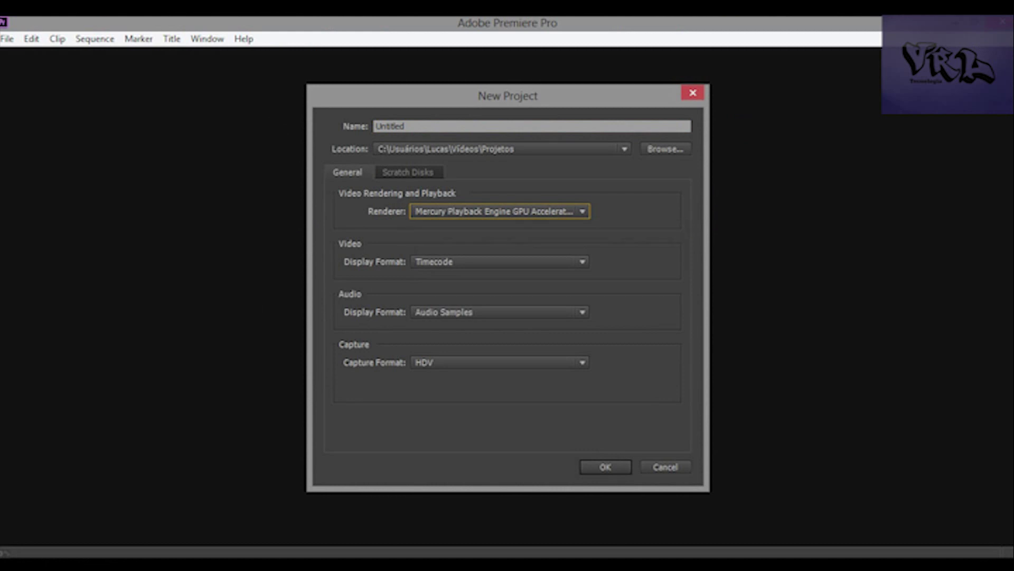
{"action": "left_click", "coordinate": [499, 211]}
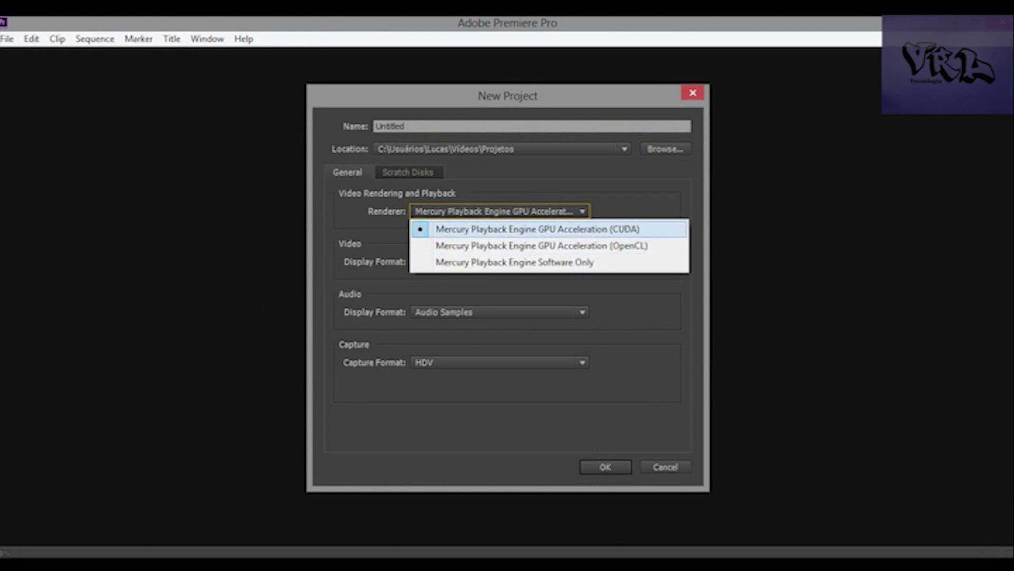